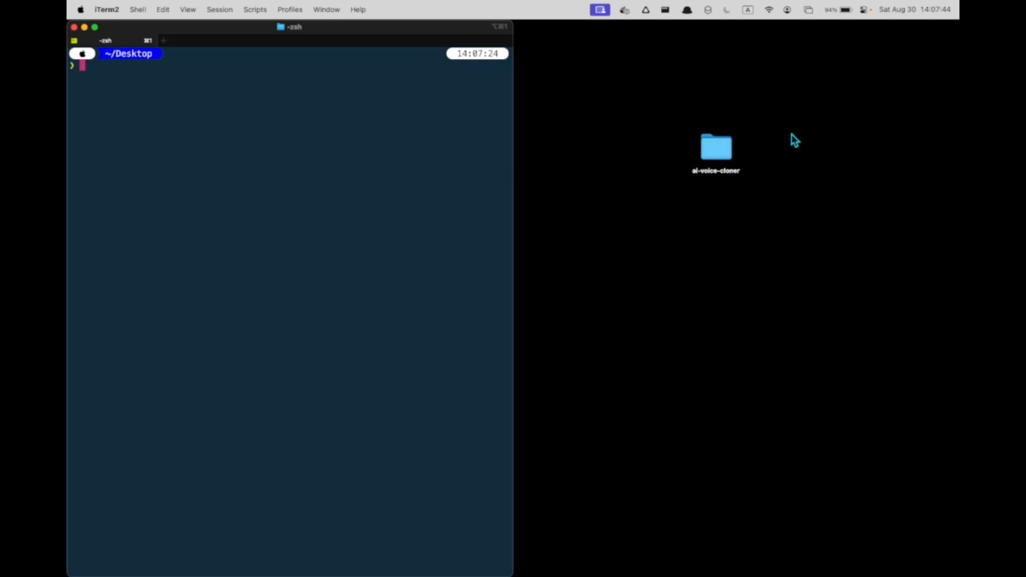
Step: Change the terminal's working directory to the ai-voice-cloner folder on the Desktop
{"action": "left_click_drag", "start_coordinate": [791, 134], "coordinate": [583, 252]}
{"action": "left_click", "coordinate": [353, 337]}
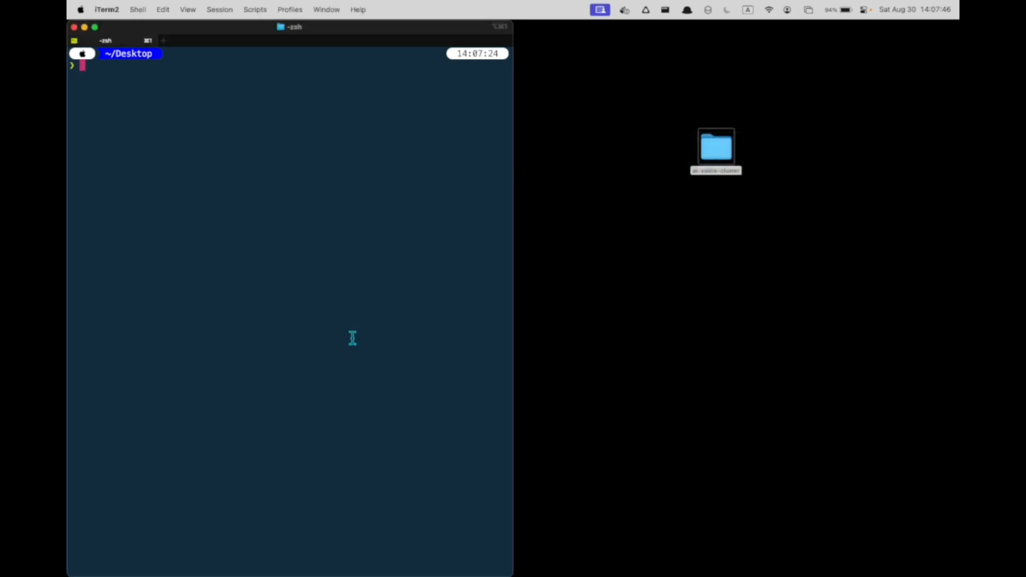
{"action": "type", "text": "cd ai"}
{"action": "key", "text": "Tab"}
{"action": "key", "text": "Return"}
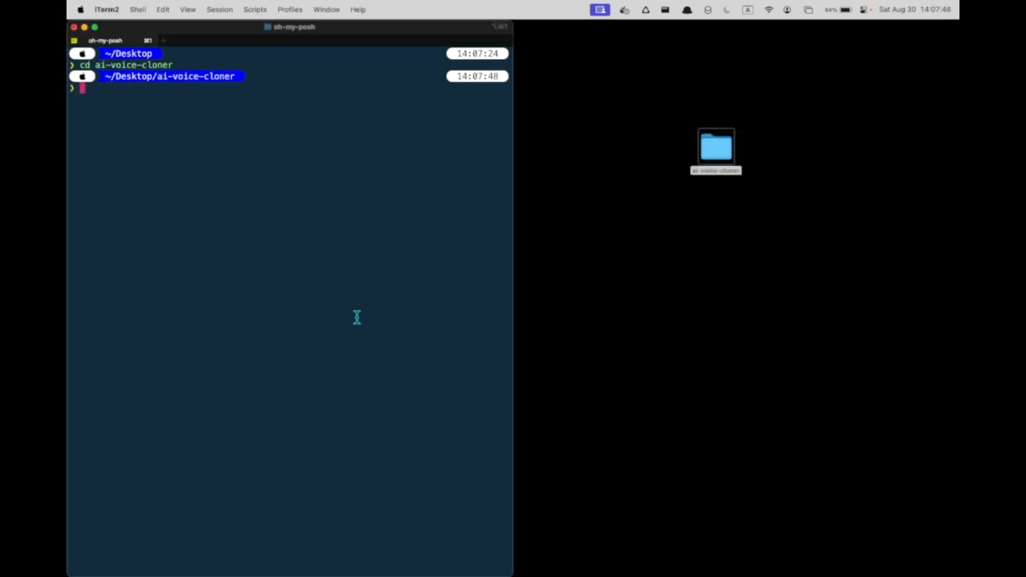
Step: Start the project's containers with docker compose up
{"action": "type", "text": "docker compose up"}
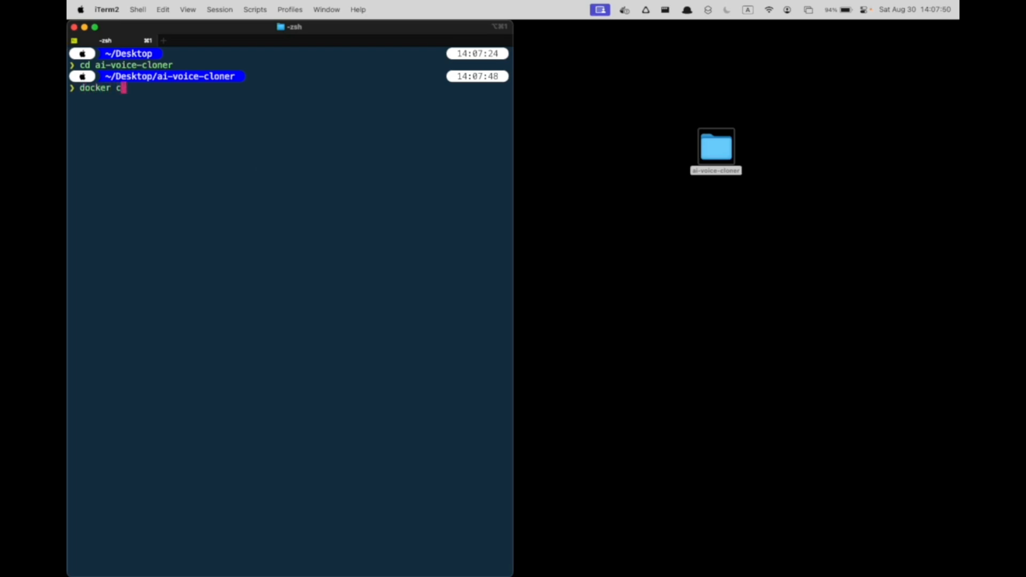
{"action": "key", "text": "Return"}
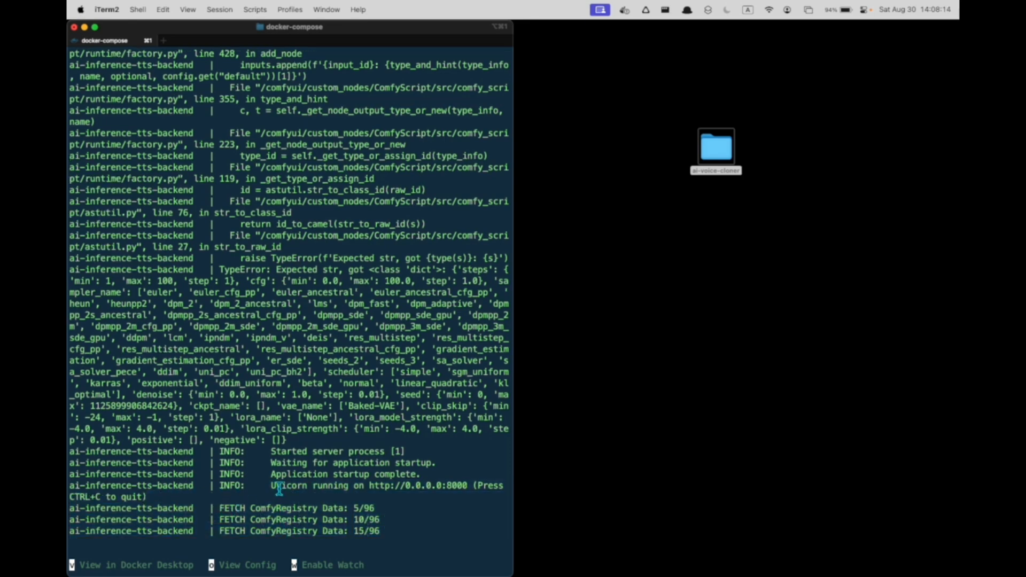
Step: Open localhost:80 in a new browser tab to load the AI Text-to-Speech app
{"action": "key", "text": "super+Tab"}
{"action": "key", "text": "super+t"}
{"action": "type", "text": "local"}
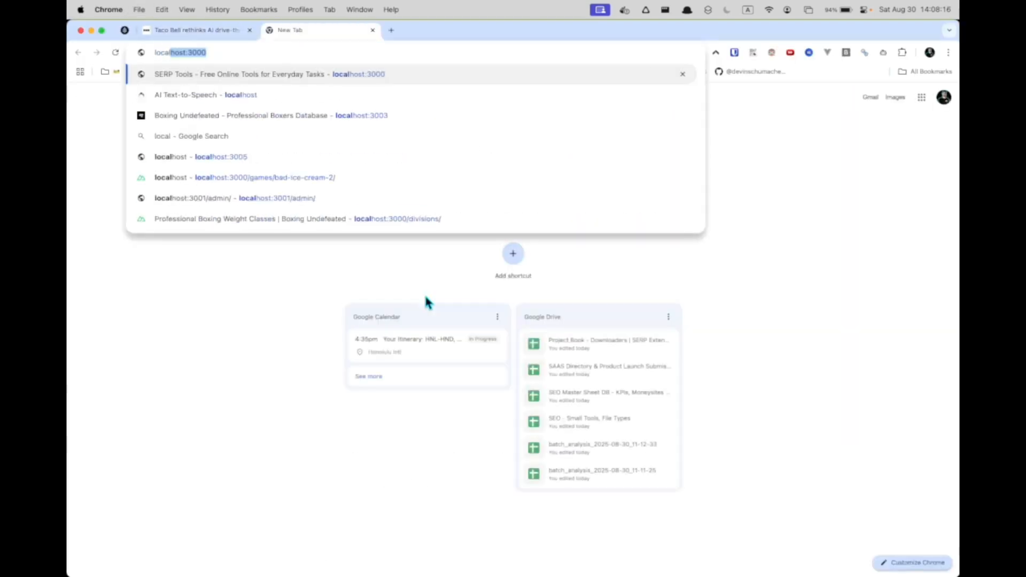
{"action": "type", "text": "host:80"}
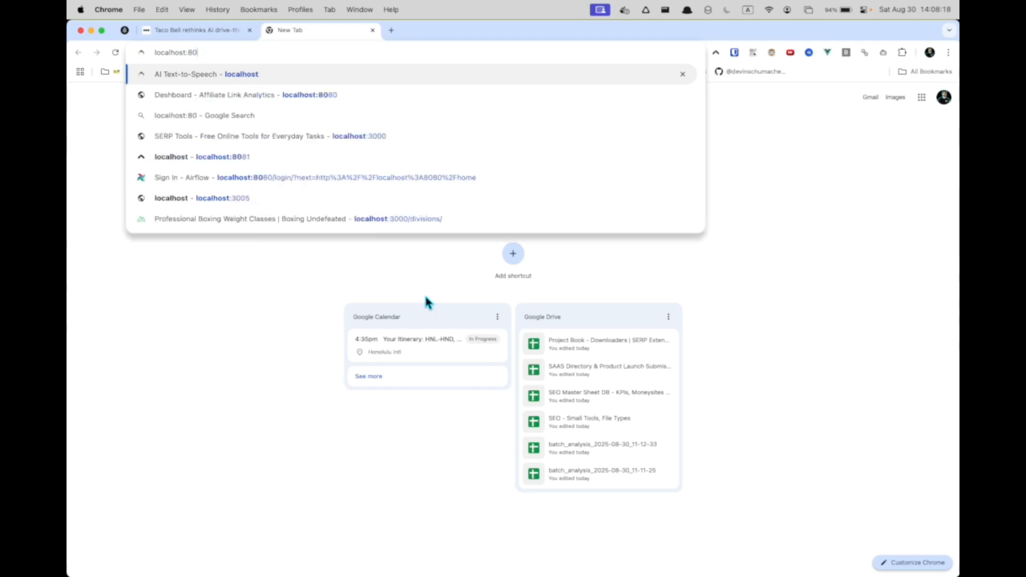
{"action": "key", "text": "Return"}
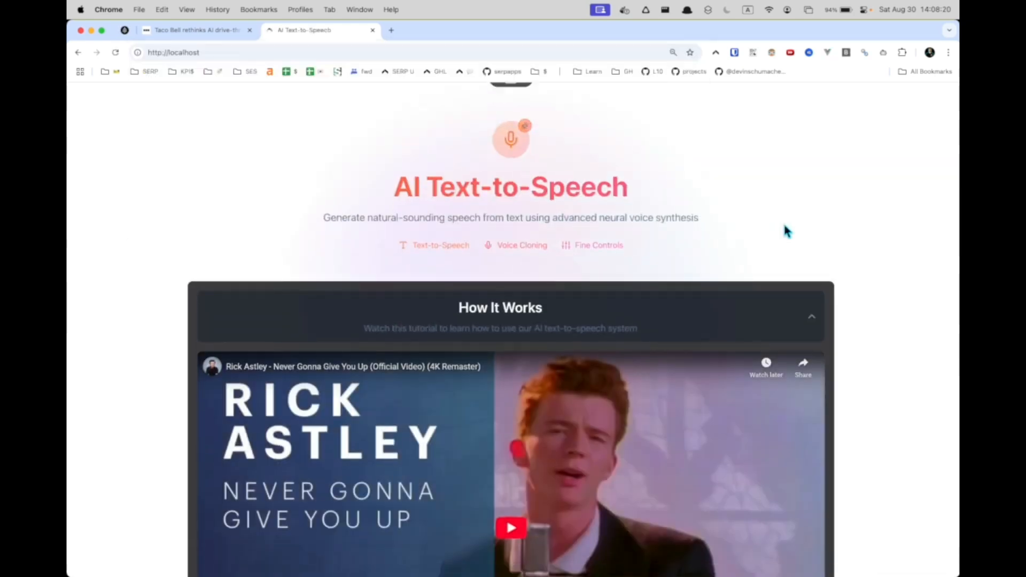
Step: Scroll through the AI Text-to-Speech page to examine its sections down to the Create Your Speech form
{"action": "scroll", "coordinate": [889, 245], "scroll_direction": "down", "scroll_amount": 8}
{"action": "scroll", "coordinate": [888, 246], "scroll_direction": "up", "scroll_amount": 5}
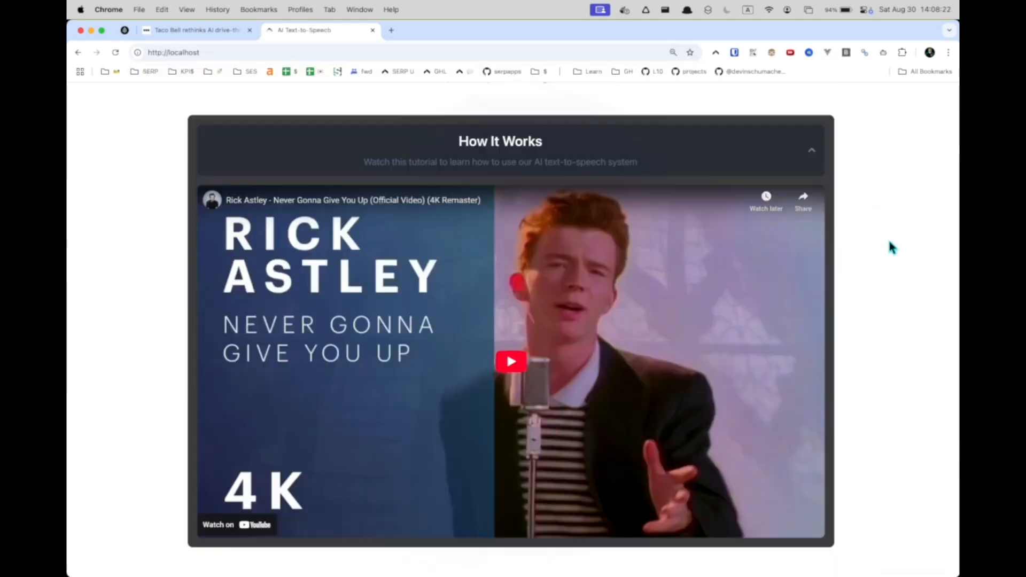
{"action": "scroll", "coordinate": [882, 267], "scroll_direction": "down", "scroll_amount": 2}
{"action": "scroll", "coordinate": [870, 293], "scroll_direction": "down", "scroll_amount": 2}
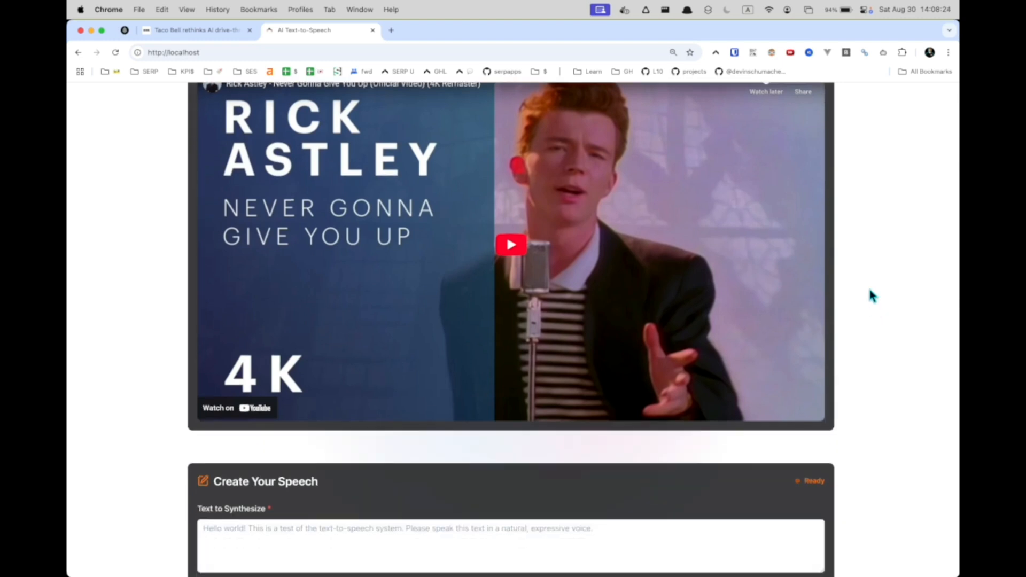
{"action": "scroll", "coordinate": [870, 293], "scroll_direction": "up", "scroll_amount": 2}
{"action": "scroll", "coordinate": [871, 292], "scroll_direction": "down", "scroll_amount": 5}
{"action": "scroll", "coordinate": [868, 287], "scroll_direction": "down", "scroll_amount": 5}
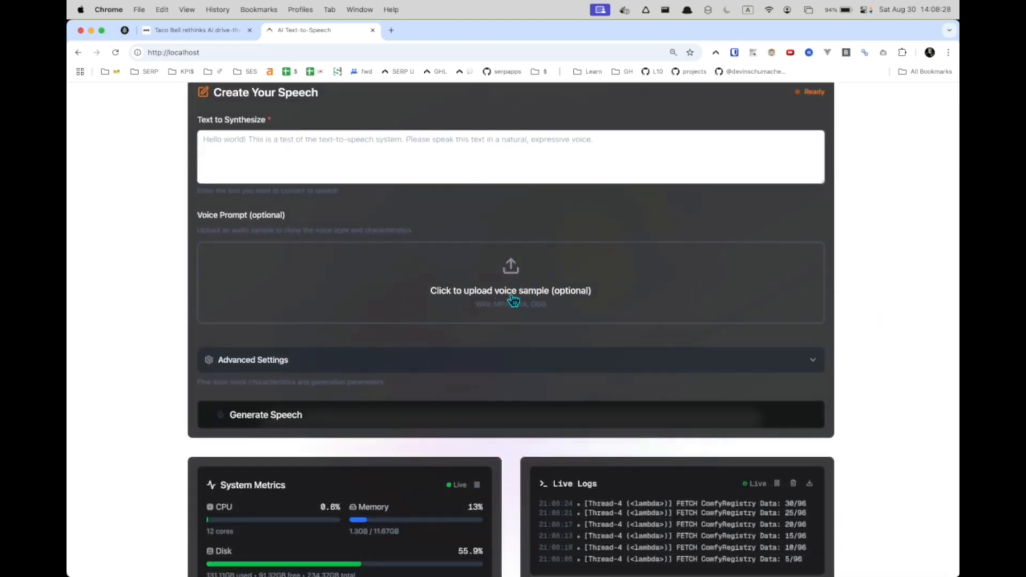
Step: Upload the voice train raw audio MP3 from the ai-voice-cloner folder as the voice prompt, previewing it first
{"action": "key", "text": "F11"}
{"action": "double_click", "coordinate": [720, 150]}
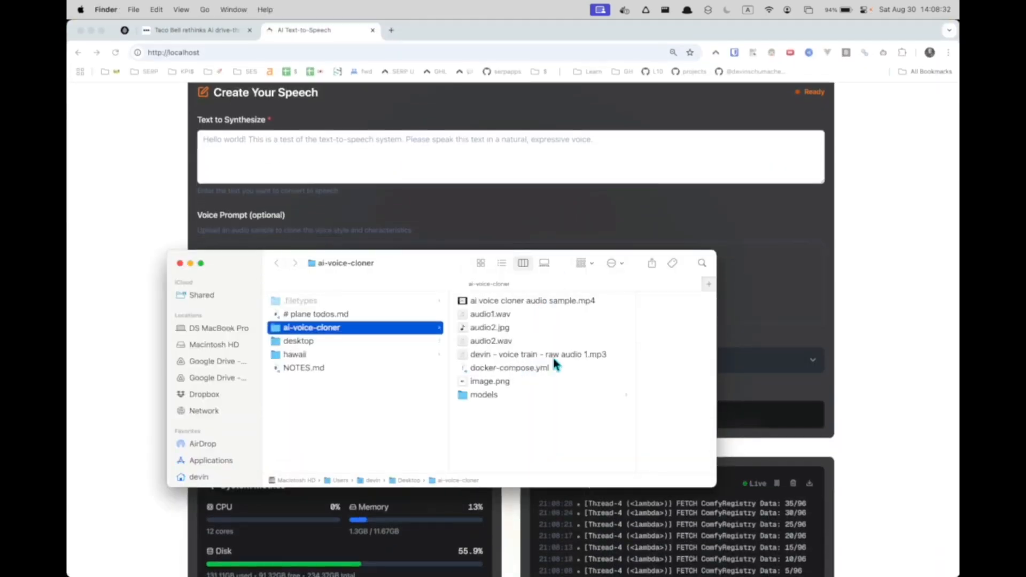
{"action": "left_click_drag", "start_coordinate": [441, 273], "coordinate": [350, 123]}
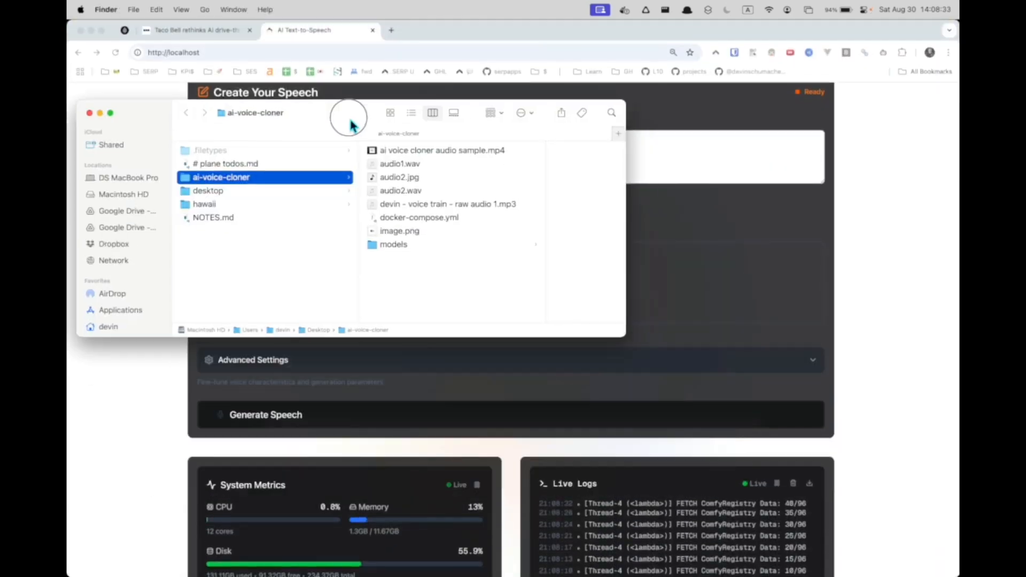
{"action": "left_click", "coordinate": [478, 205]}
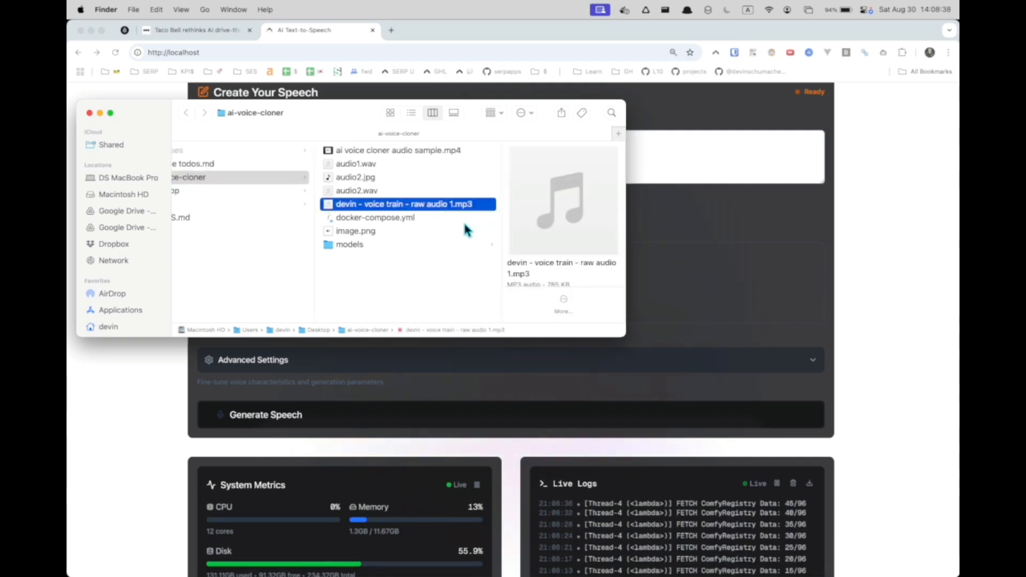
{"action": "key", "text": "space"}
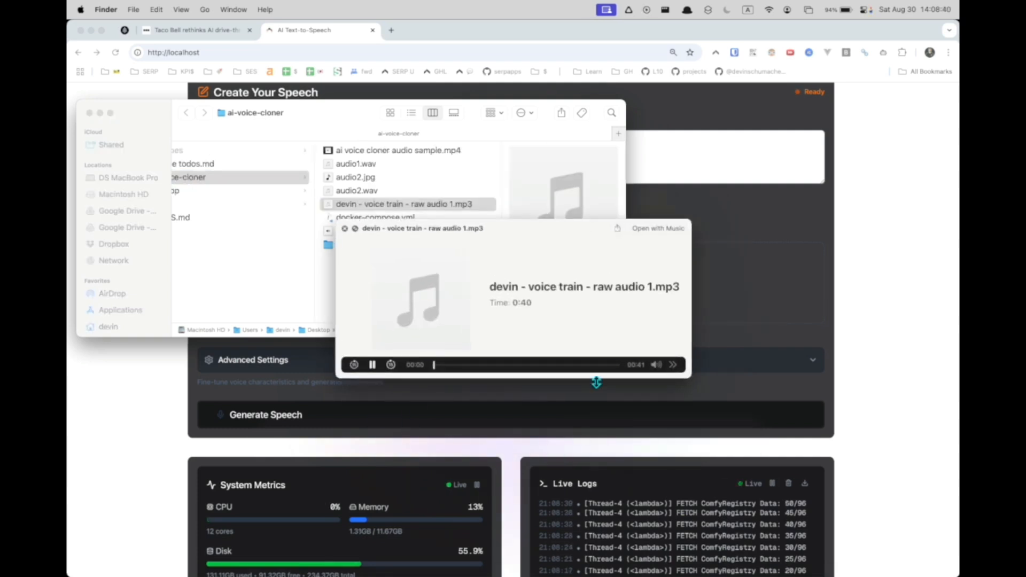
{"action": "left_click_drag", "start_coordinate": [587, 365], "coordinate": [512, 367]}
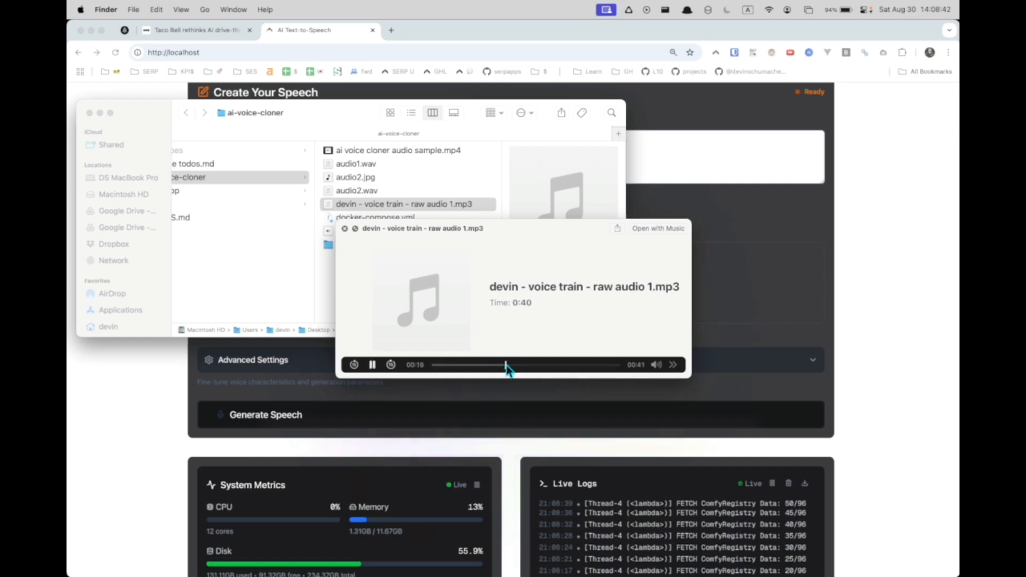
{"action": "key", "text": "space"}
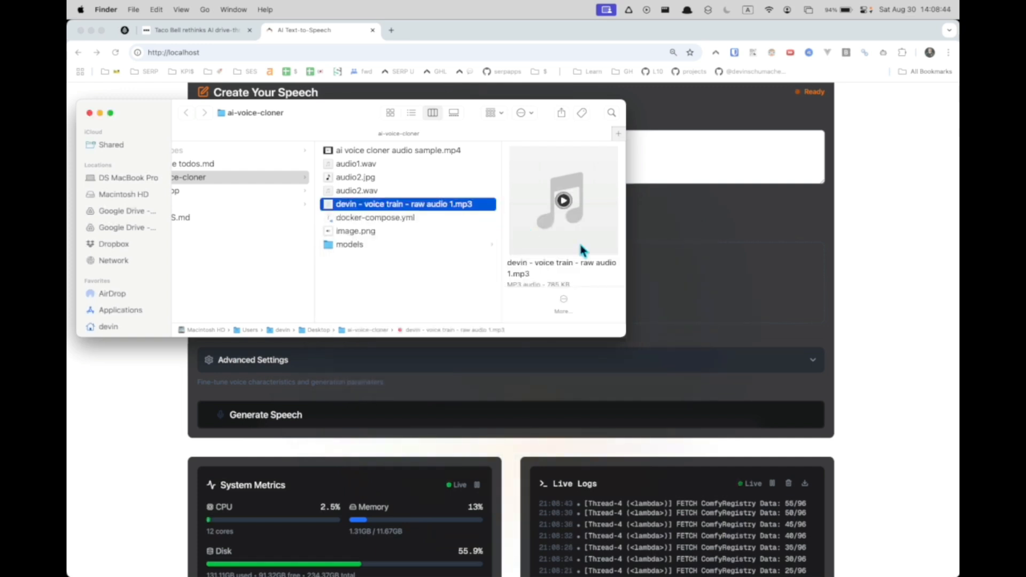
{"action": "left_click_drag", "start_coordinate": [348, 113], "coordinate": [470, 193]}
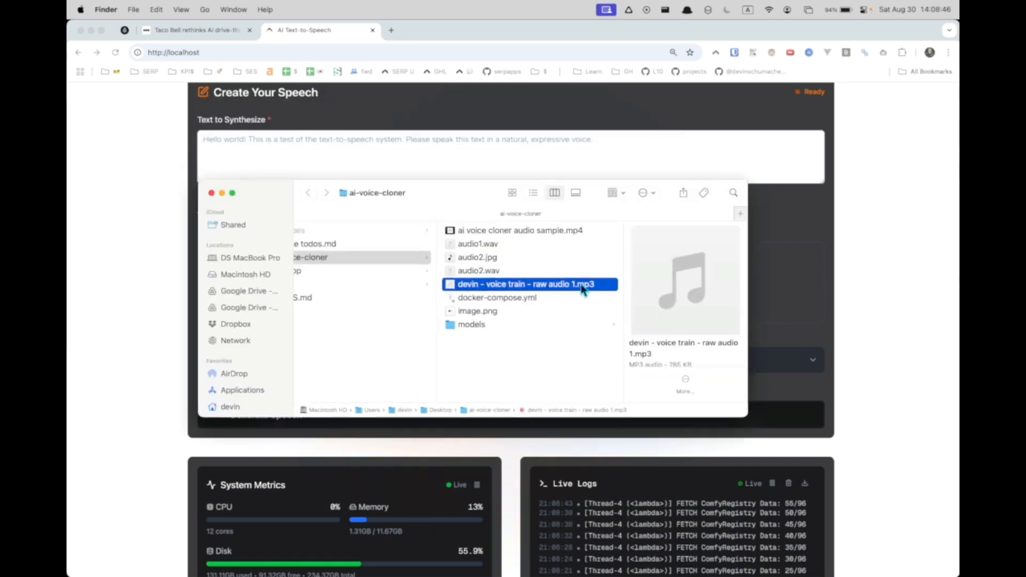
{"action": "left_click", "coordinate": [523, 290]}
{"action": "left_click_drag", "start_coordinate": [523, 290], "coordinate": [422, 280]}
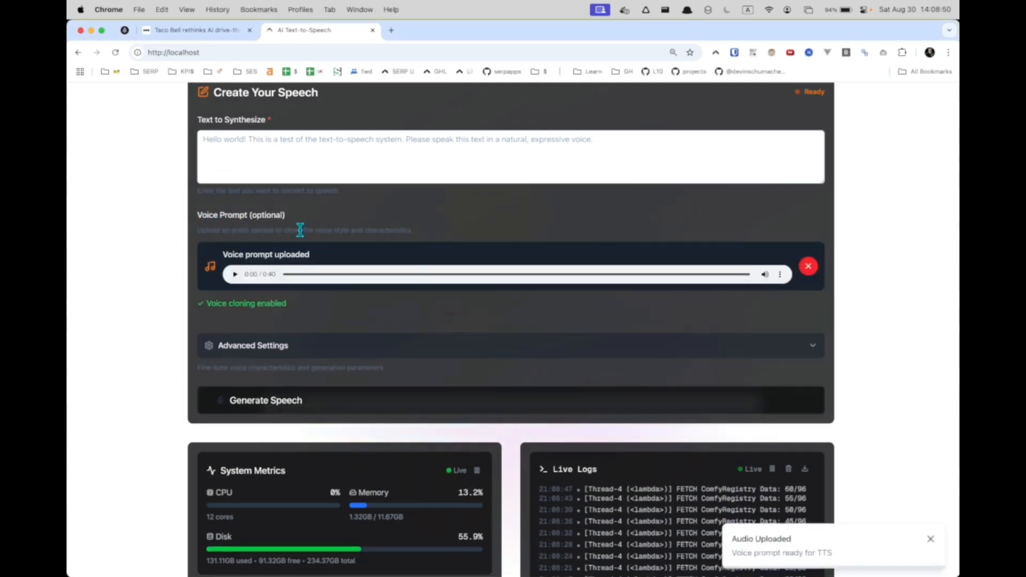
Step: Copy the Taco Bell article text from the other tab and paste it into the Text to Synthesize field
{"action": "left_click", "coordinate": [340, 163]}
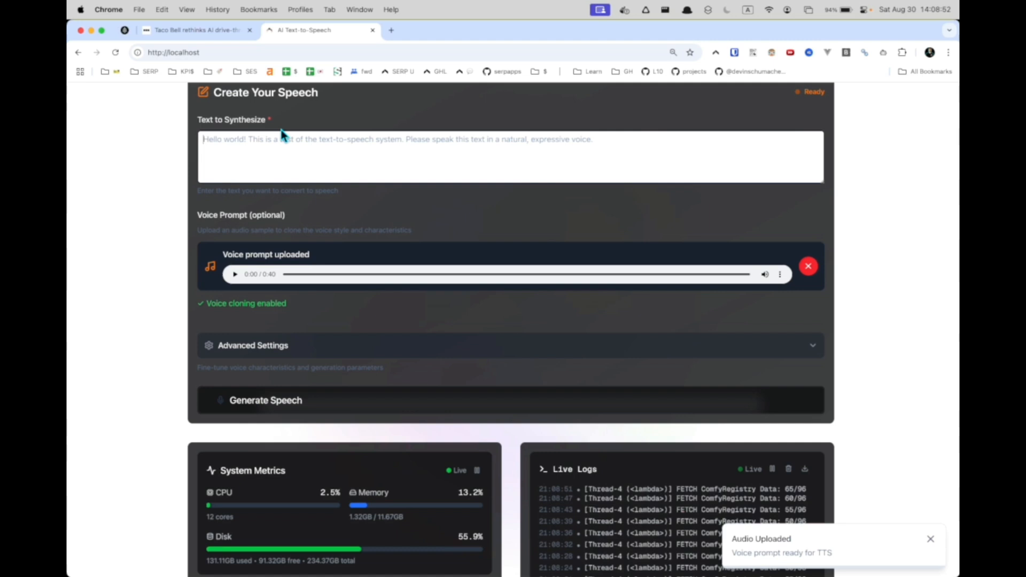
{"action": "left_click", "coordinate": [219, 34]}
{"action": "key", "text": "super+c"}
{"action": "left_click", "coordinate": [316, 31]}
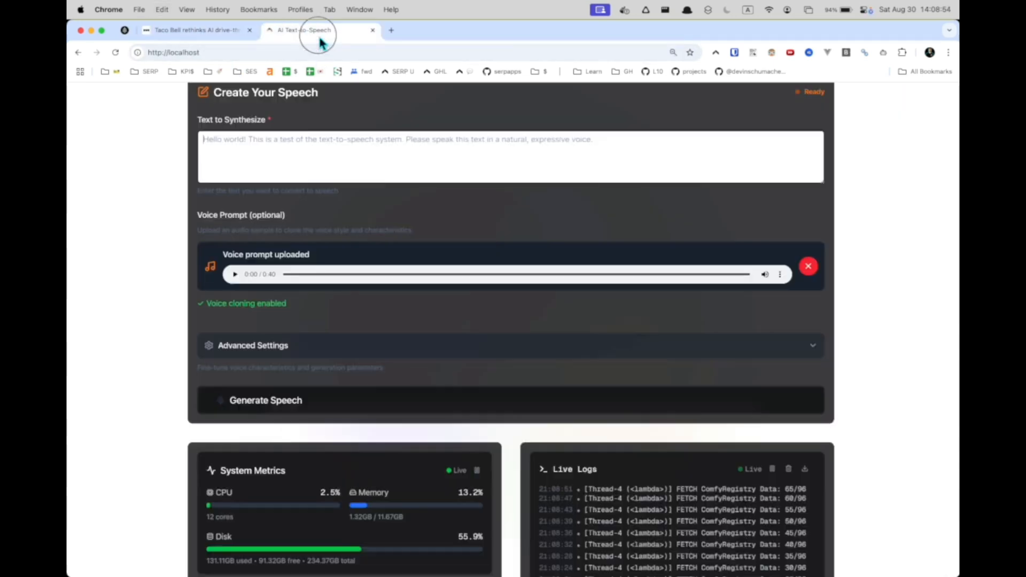
{"action": "left_click", "coordinate": [325, 156]}
{"action": "key", "text": "super+v"}
{"action": "scroll", "coordinate": [446, 163], "scroll_direction": "up", "scroll_amount": 1}
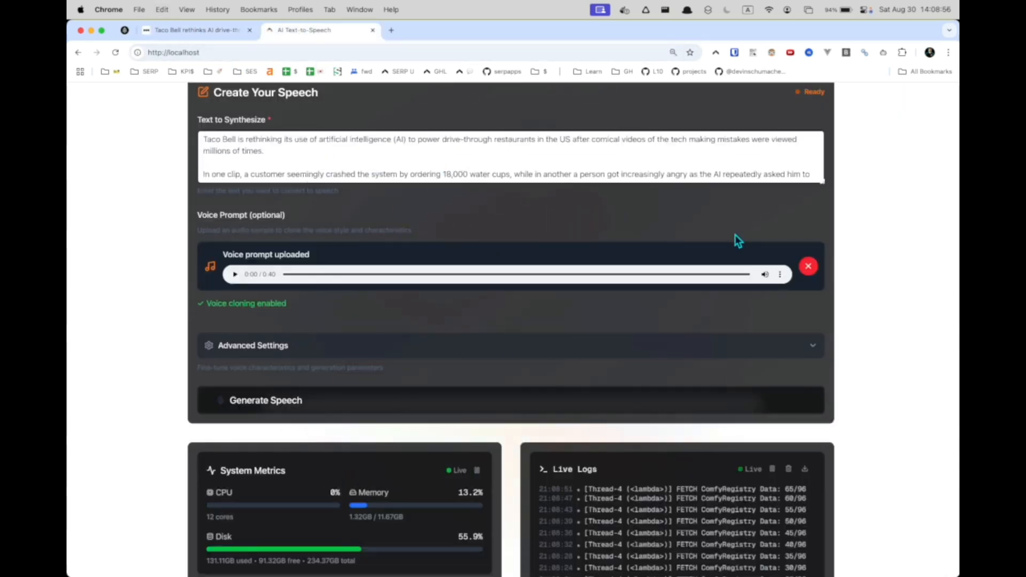
Step: Enlarge the Text to Synthesize field so the whole pasted text is visible
{"action": "left_click_drag", "start_coordinate": [823, 181], "coordinate": [822, 245]}
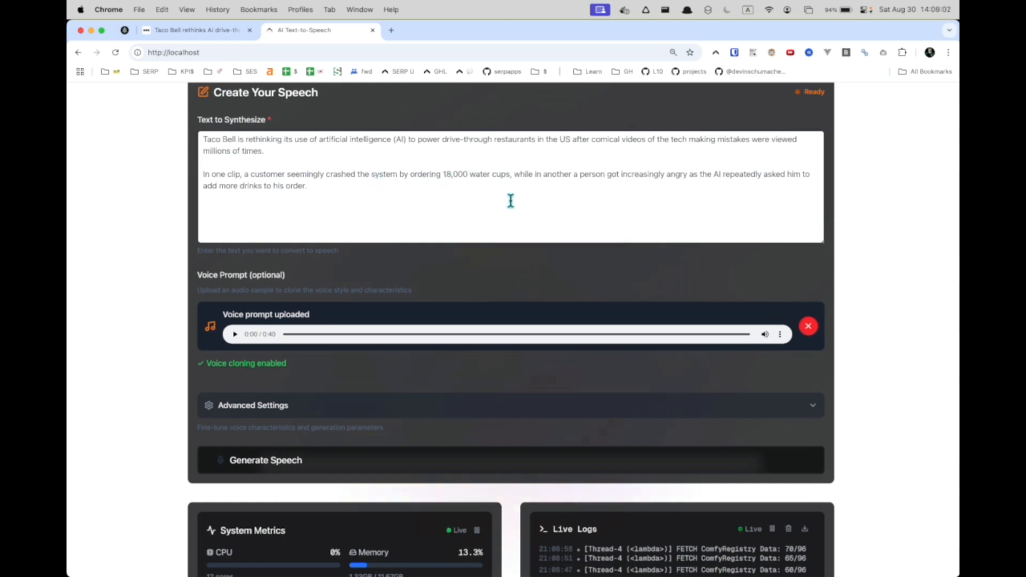
{"action": "left_click_drag", "start_coordinate": [404, 176], "coordinate": [529, 176]}
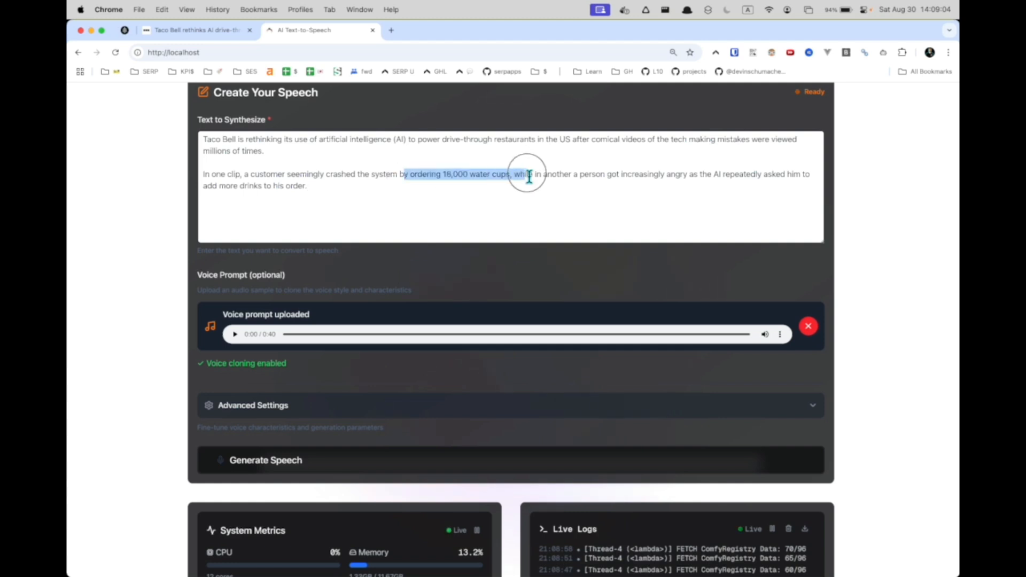
{"action": "left_click", "coordinate": [530, 176]}
{"action": "left_click", "coordinate": [475, 217]}
Step: Expand Advanced Settings to review the generation parameters, then collapse the section again
{"action": "scroll", "coordinate": [475, 217], "scroll_direction": "down", "scroll_amount": 2}
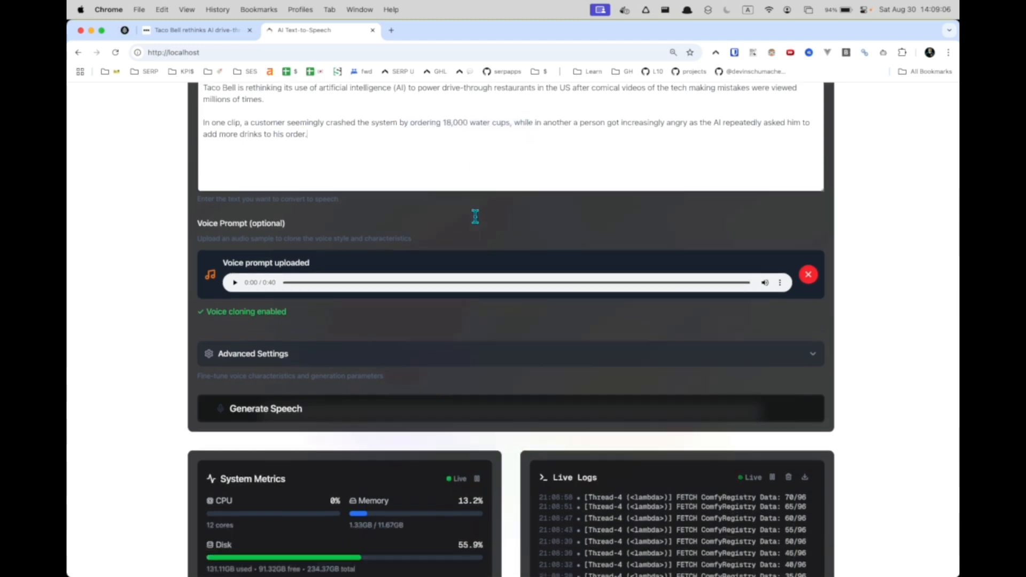
{"action": "scroll", "coordinate": [474, 212], "scroll_direction": "down", "scroll_amount": 3}
{"action": "left_click", "coordinate": [395, 281]}
{"action": "scroll", "coordinate": [394, 281], "scroll_direction": "down", "scroll_amount": 2}
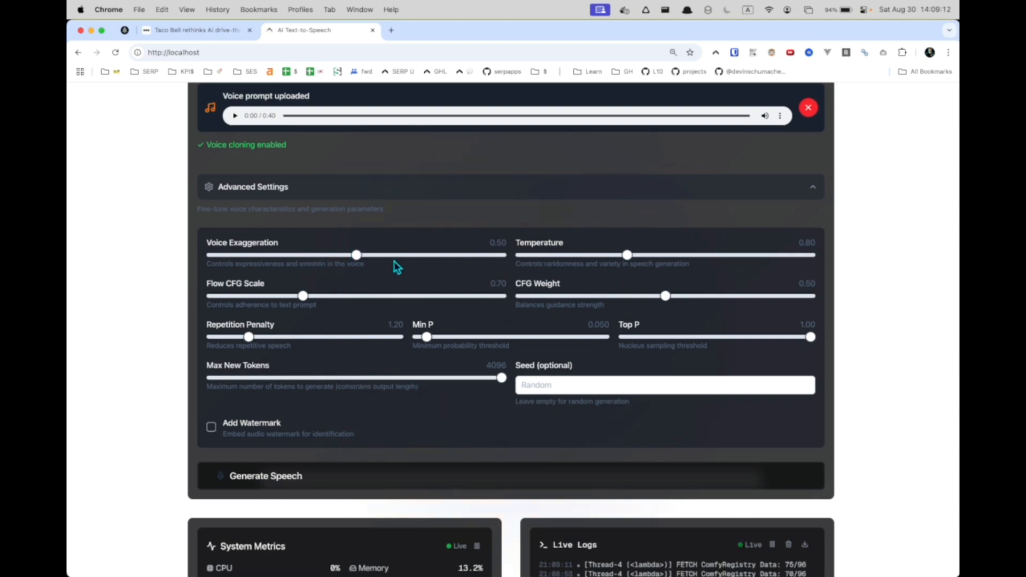
{"action": "left_click", "coordinate": [495, 197]}
{"action": "scroll", "coordinate": [564, 214], "scroll_direction": "up", "scroll_amount": 5}
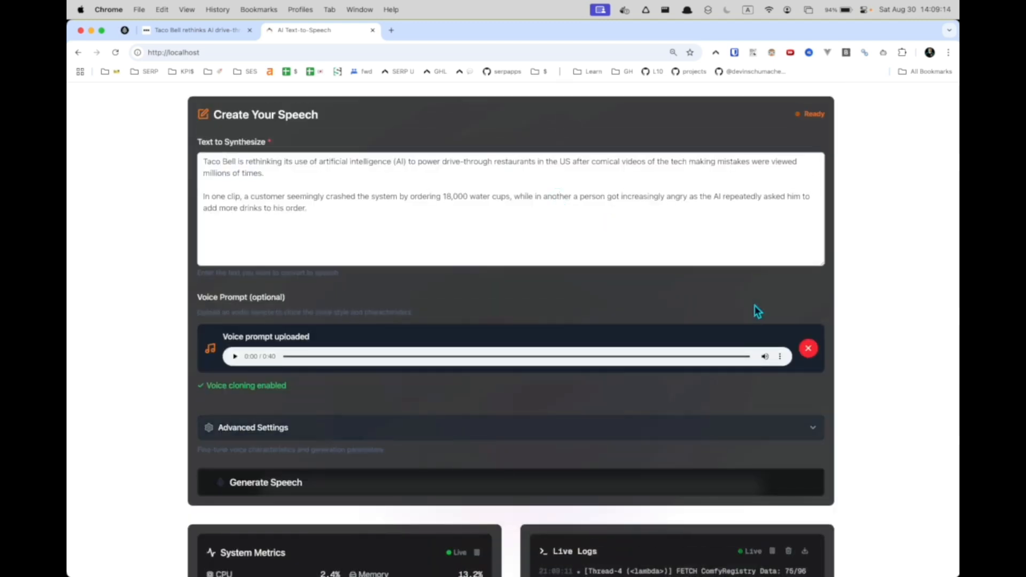
Step: Generate speech from the pasted text using the uploaded voice prompt
{"action": "left_click_drag", "start_coordinate": [436, 213], "coordinate": [222, 173]}
{"action": "scroll", "coordinate": [383, 407], "scroll_direction": "down", "scroll_amount": 5}
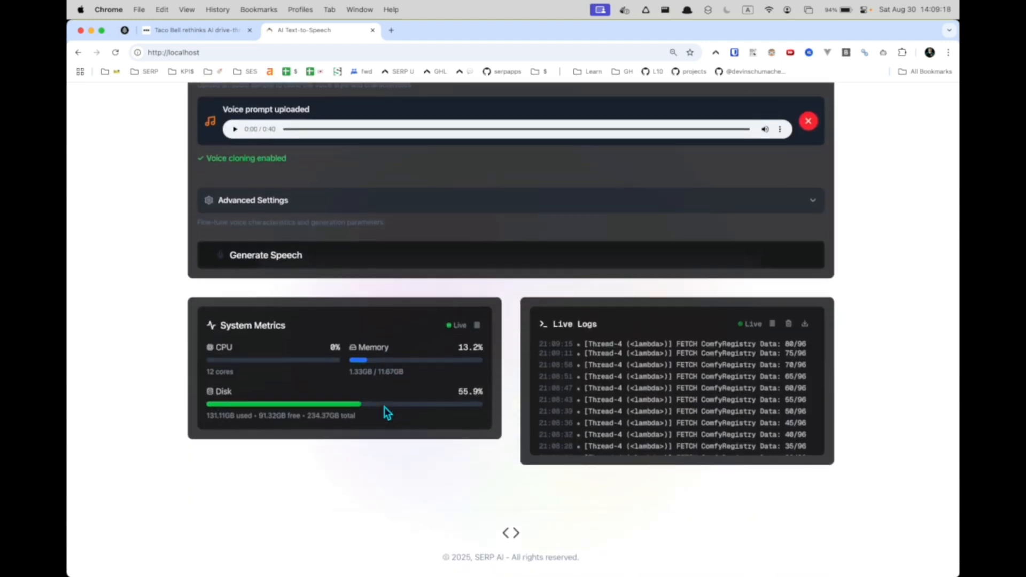
{"action": "left_click", "coordinate": [447, 264]}
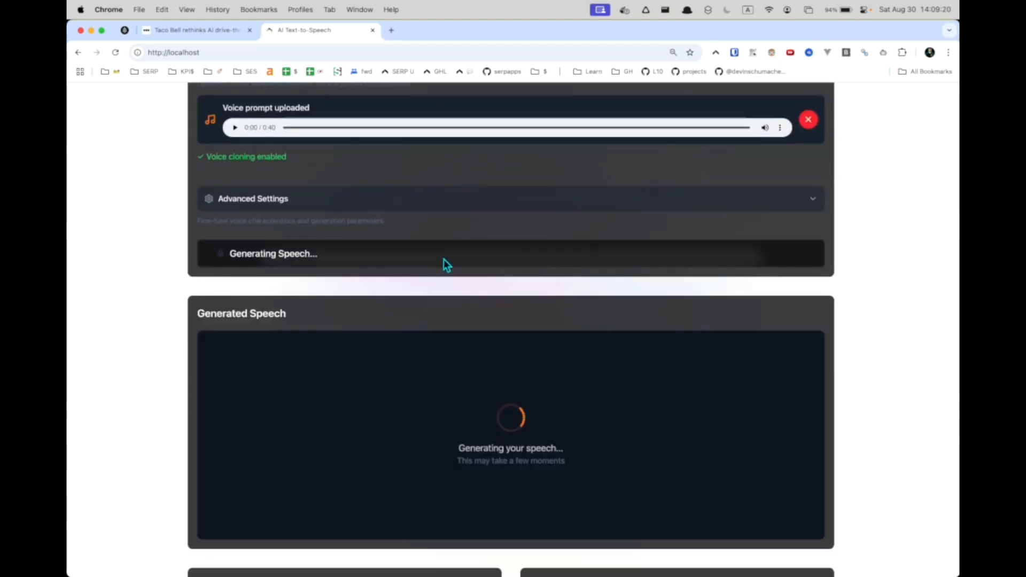
{"action": "mouse_move", "coordinate": [450, 572]}
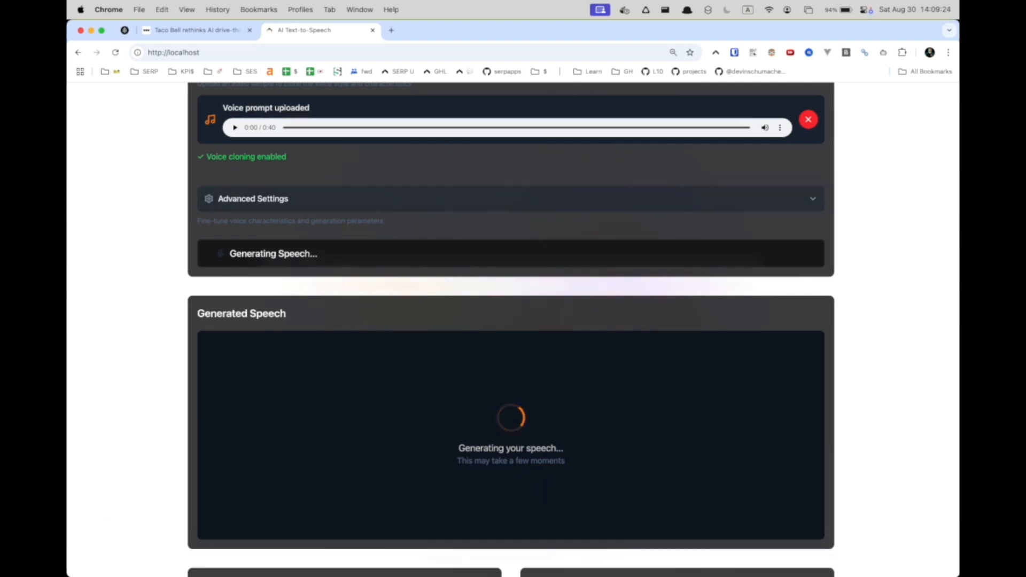
{"action": "left_click", "coordinate": [569, 569]}
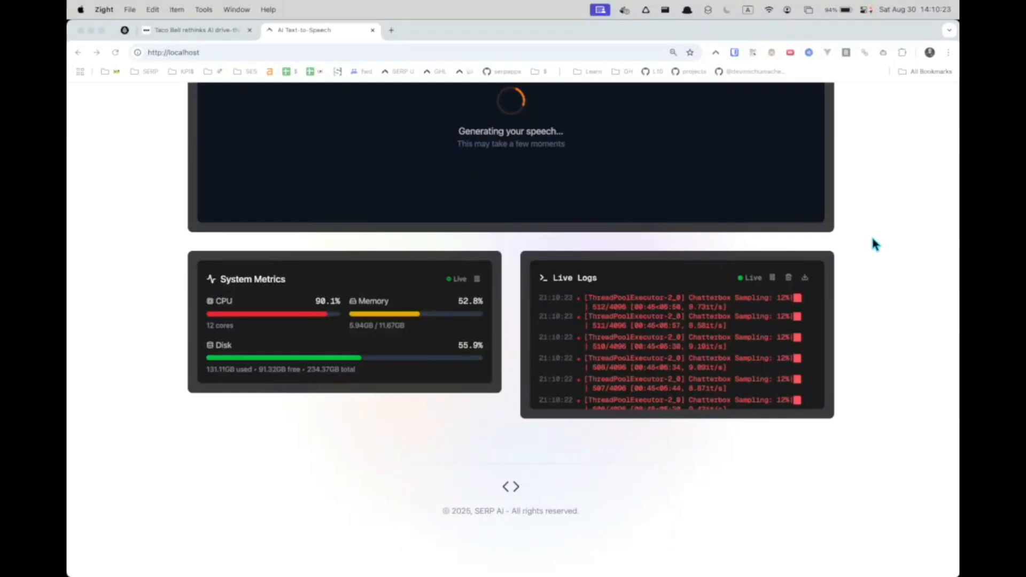
{"action": "left_click", "coordinate": [874, 243]}
{"action": "scroll", "coordinate": [872, 267], "scroll_direction": "up", "scroll_amount": 5}
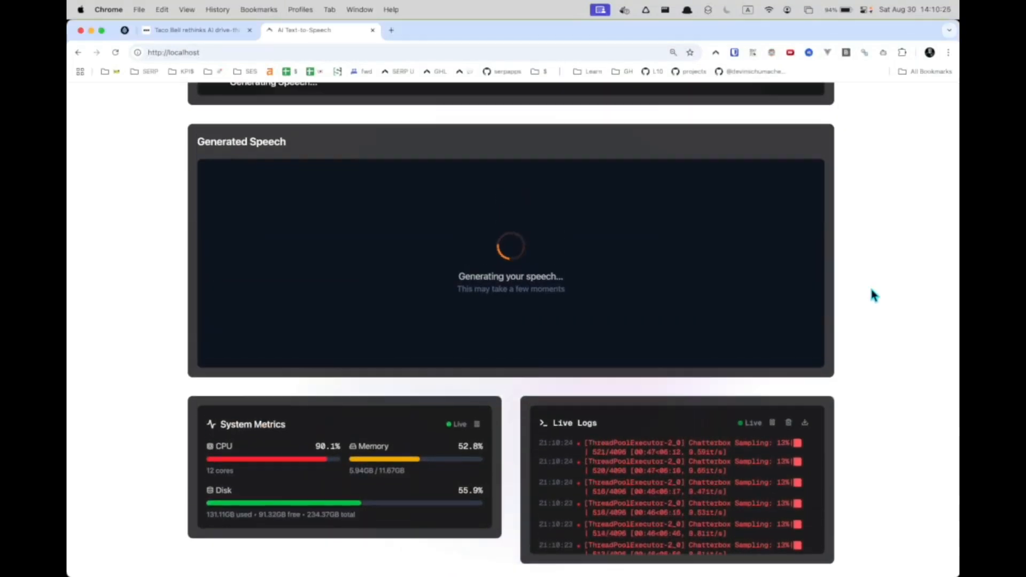
Step: Watch the system metrics and live logs while the speech is being generated
{"action": "scroll", "coordinate": [872, 295], "scroll_direction": "down", "scroll_amount": 3}
{"action": "scroll", "coordinate": [874, 295], "scroll_direction": "down", "scroll_amount": 3}
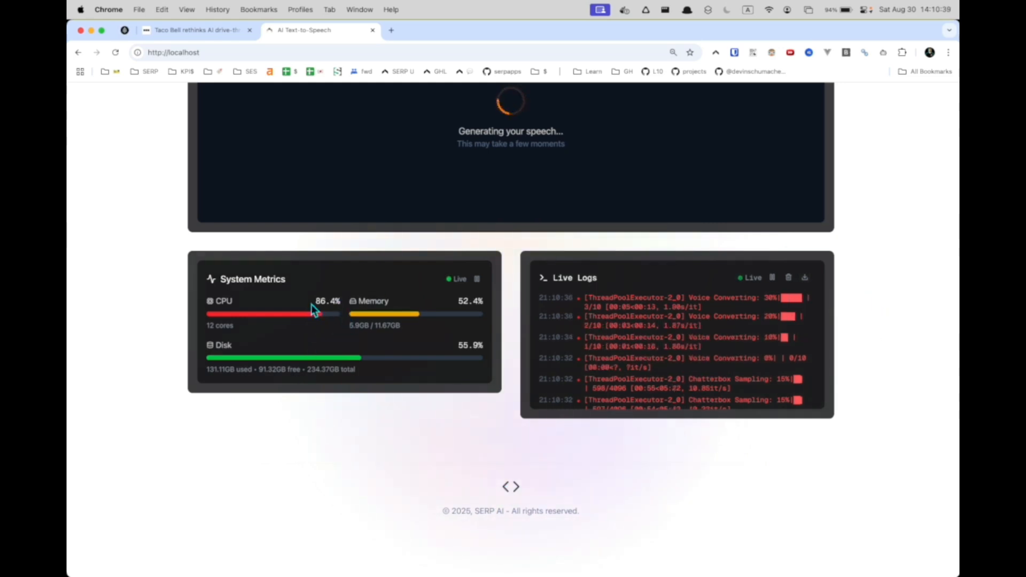
{"action": "mouse_move", "coordinate": [340, 564]}
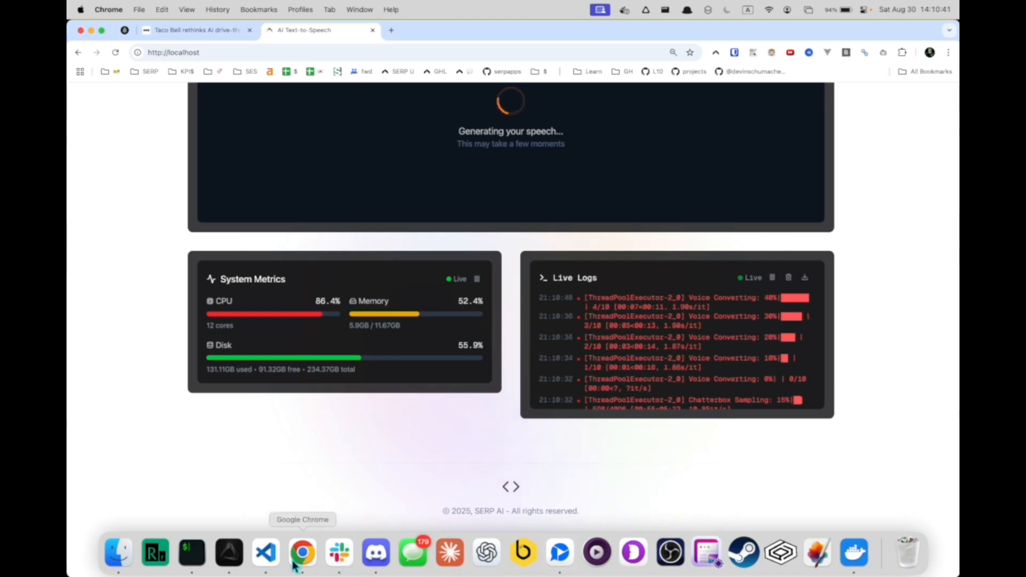
{"action": "left_click", "coordinate": [561, 553]}
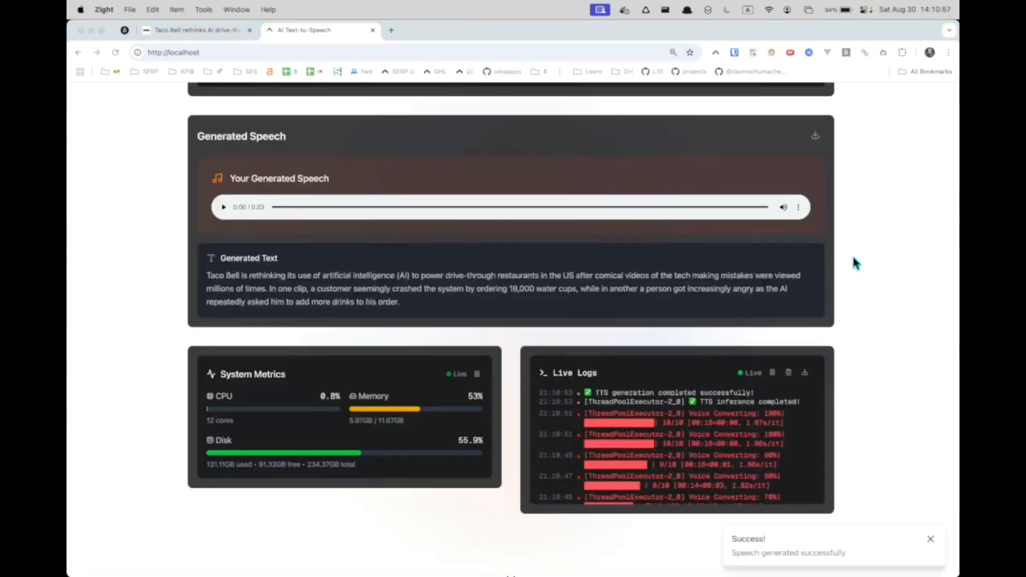
{"action": "left_click", "coordinate": [873, 258]}
{"action": "scroll", "coordinate": [874, 263], "scroll_direction": "up", "scroll_amount": 3}
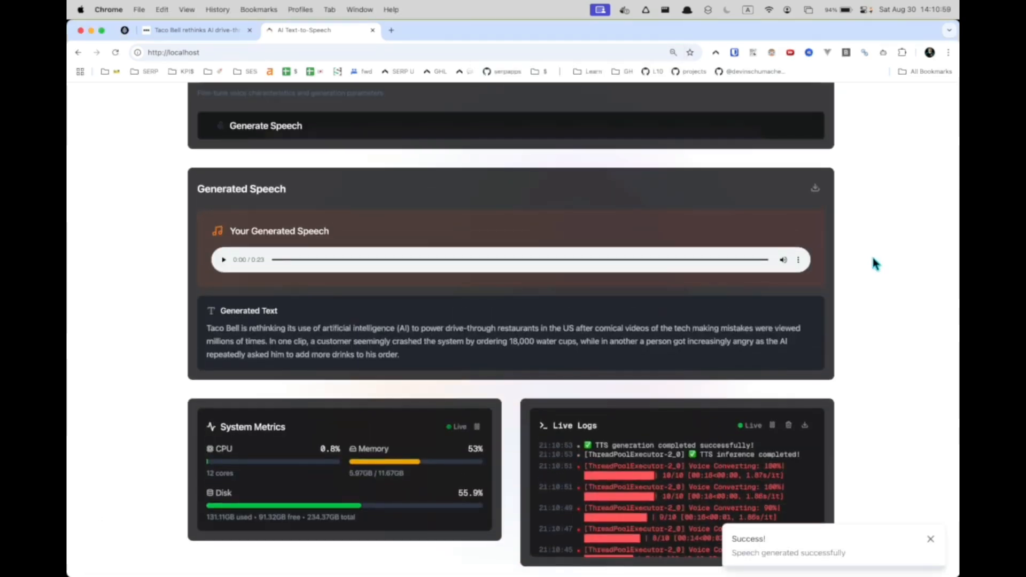
Step: Download the generated speech audio file from the player's options
{"action": "scroll", "coordinate": [265, 138], "scroll_direction": "up", "scroll_amount": 5}
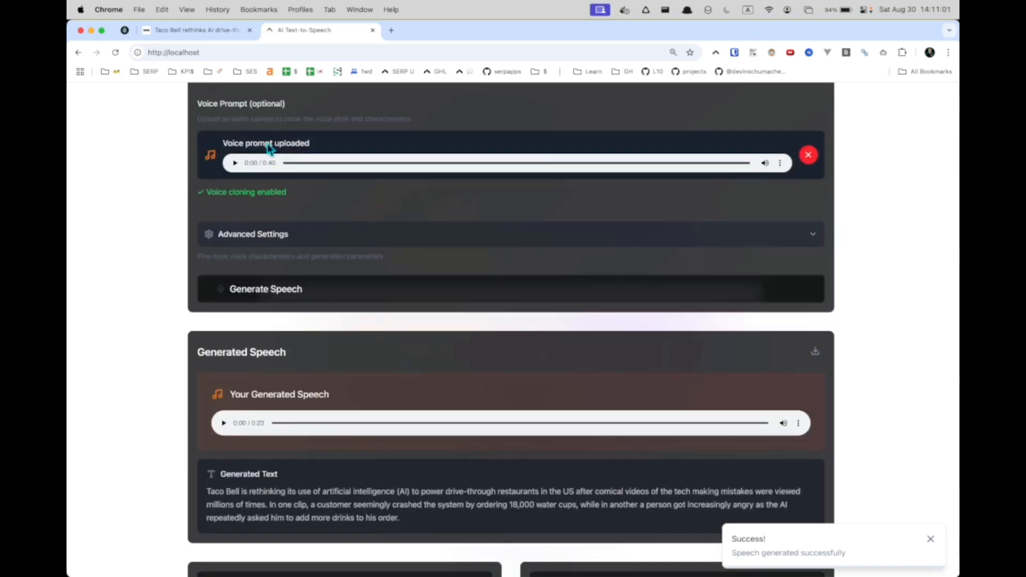
{"action": "scroll", "coordinate": [284, 184], "scroll_direction": "down", "scroll_amount": 5}
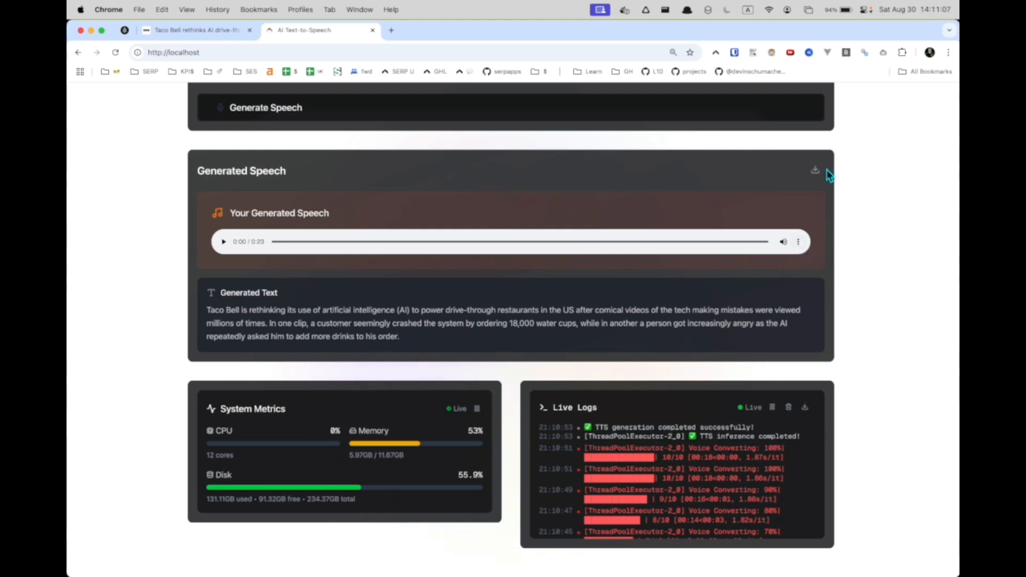
{"action": "left_click", "coordinate": [798, 244]}
{"action": "left_click", "coordinate": [749, 213]}
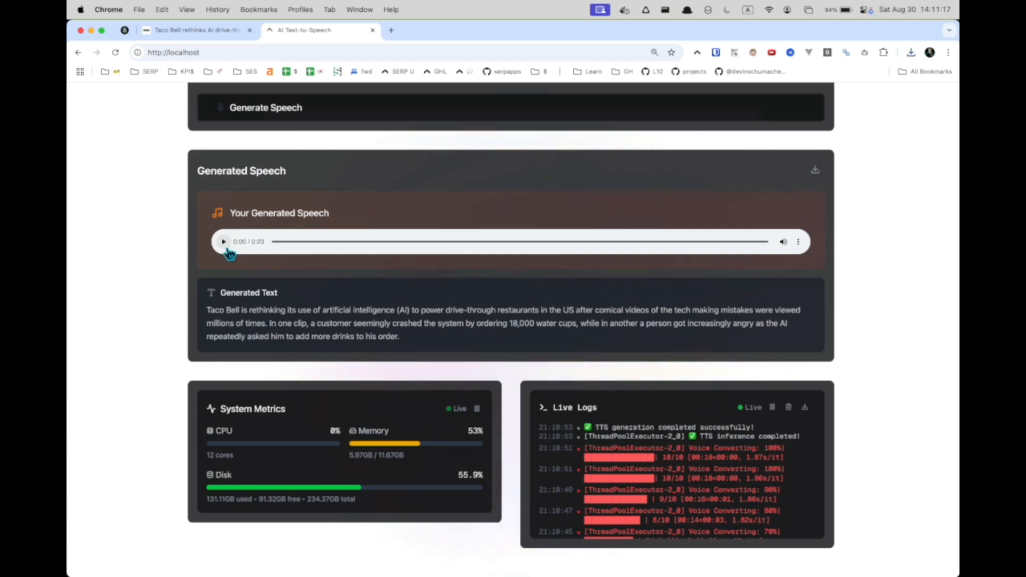
Step: Play the generated speech and pause it after a few seconds to listen to the cloned voice
{"action": "left_click", "coordinate": [227, 249]}
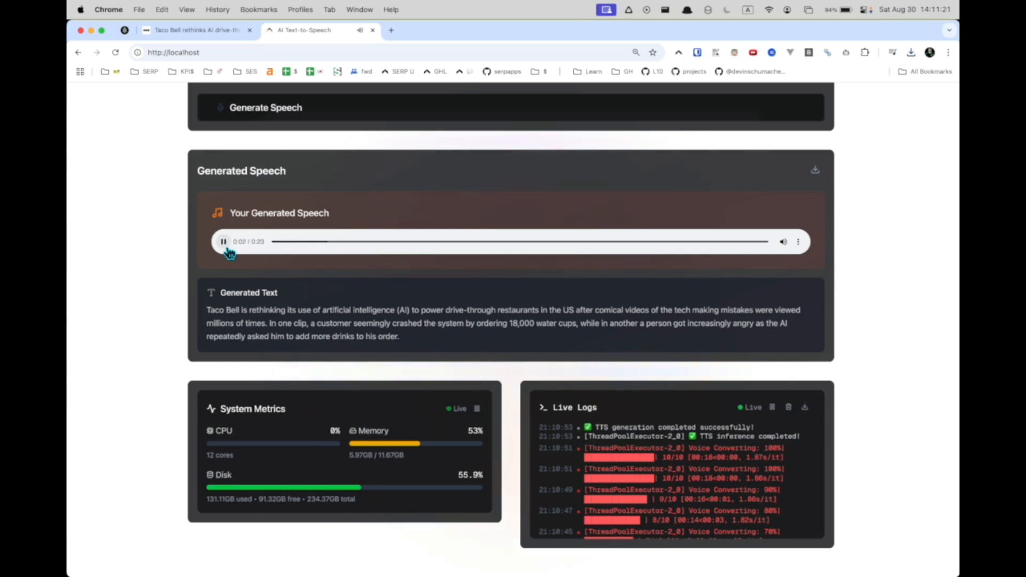
{"action": "left_click", "coordinate": [227, 249]}
{"action": "scroll", "coordinate": [865, 282], "scroll_direction": "up", "scroll_amount": 1}
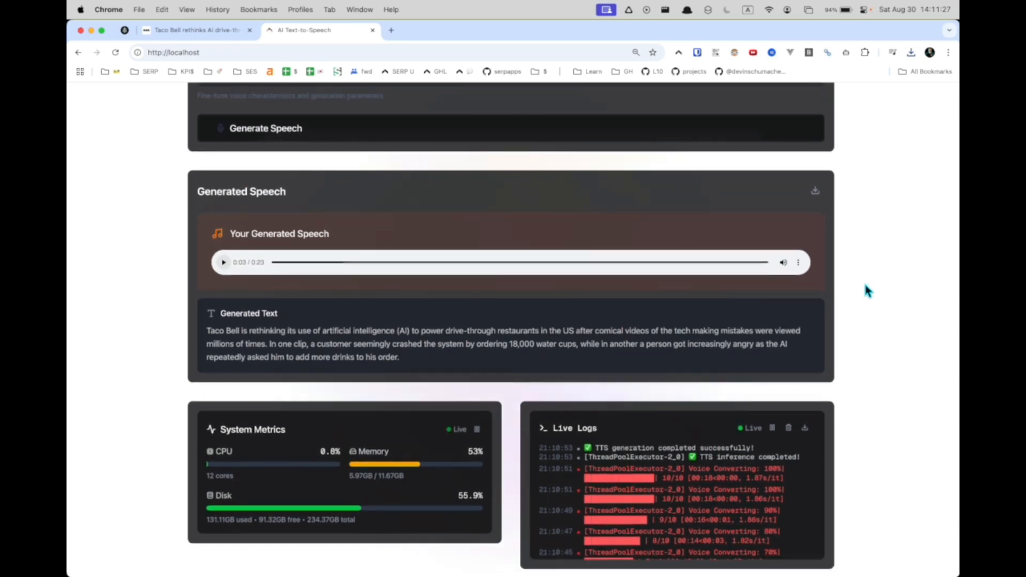
{"action": "scroll", "coordinate": [864, 281], "scroll_direction": "up", "scroll_amount": 5}
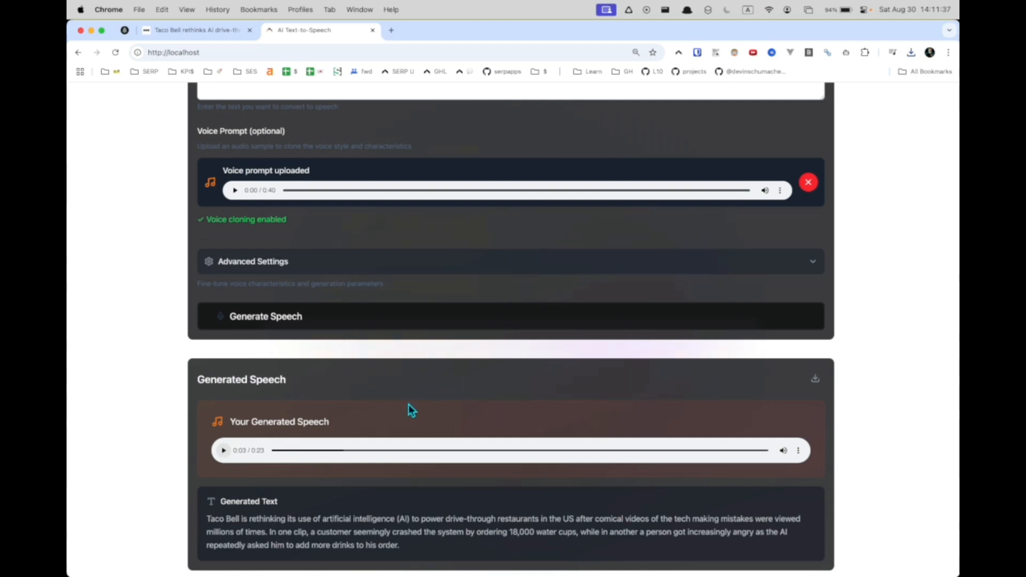
{"action": "scroll", "coordinate": [409, 412], "scroll_direction": "down", "scroll_amount": 5}
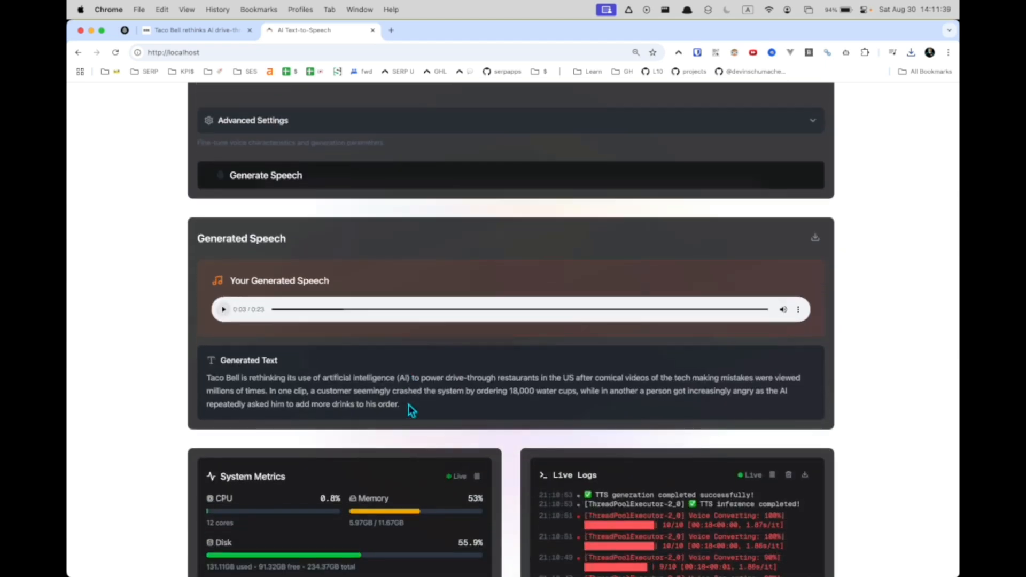
{"action": "mouse_move", "coordinate": [395, 576]}
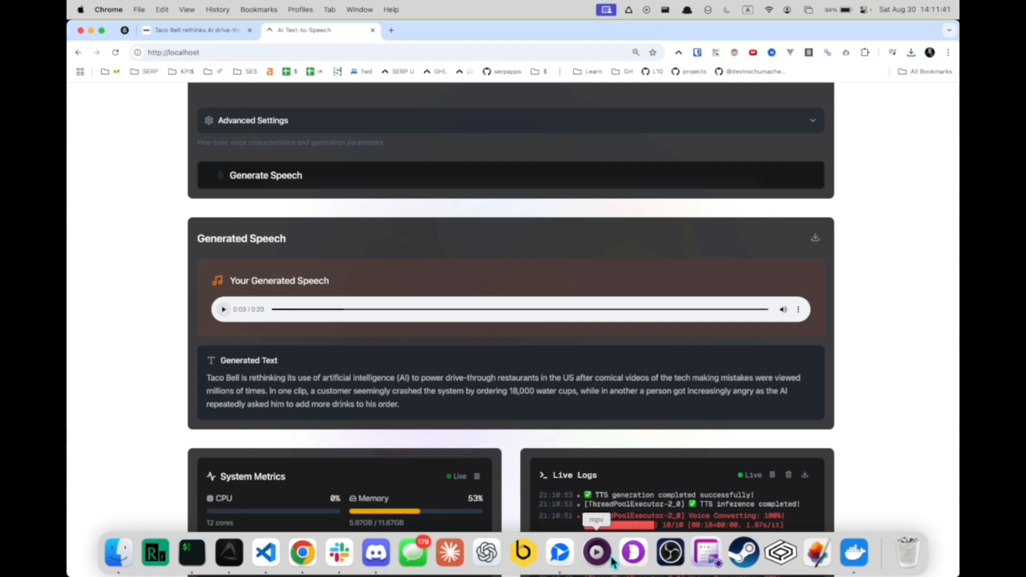
{"action": "left_click", "coordinate": [571, 559]}
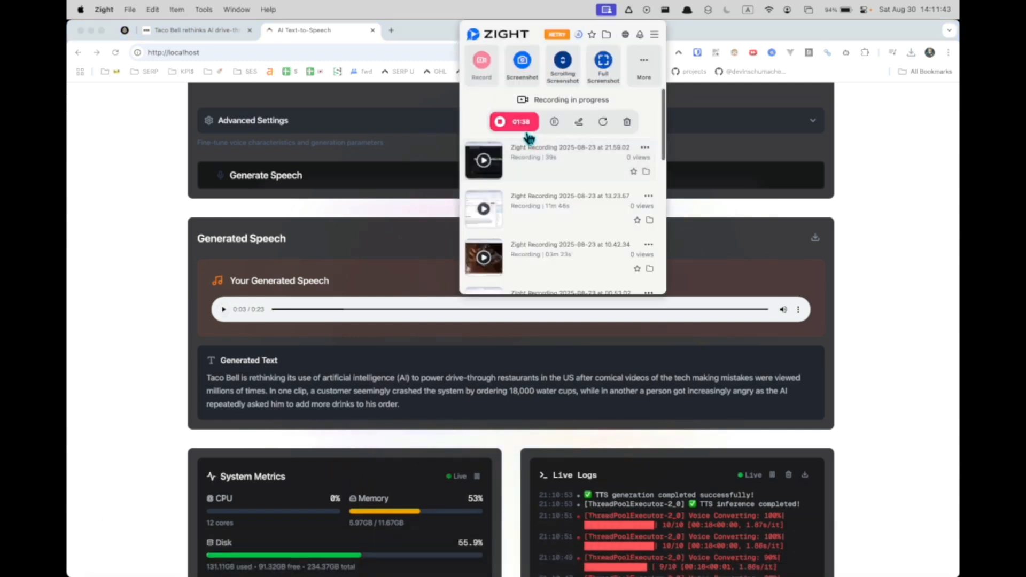